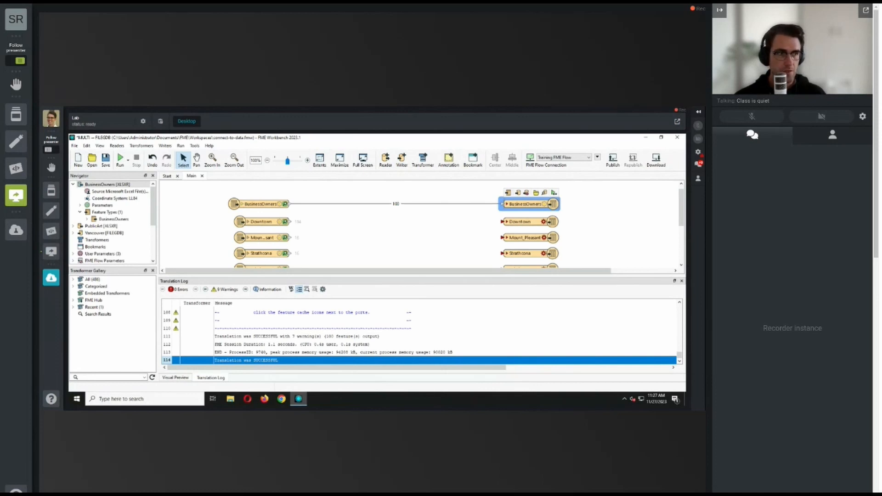
- Try connecting the Downtown reader feature type to the BusinessOwners writer feature type, and undo the connection
left_click_drag(287, 222, 501, 205)
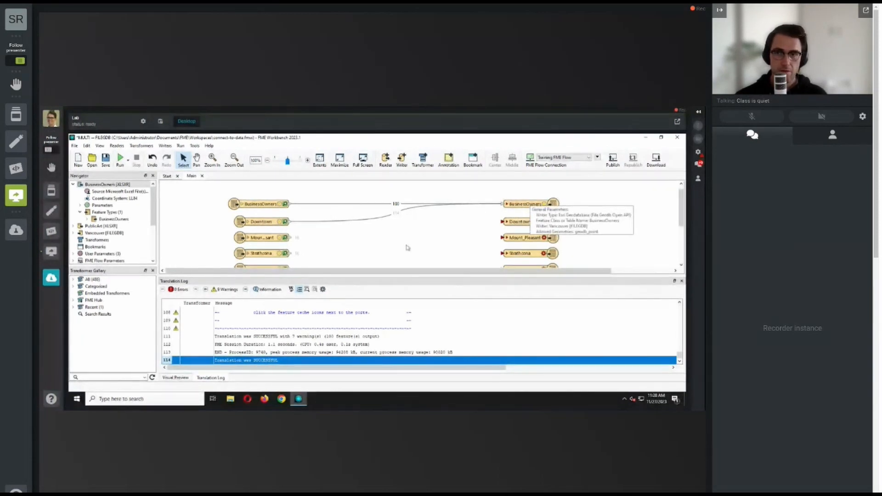
key("ctrl+z")
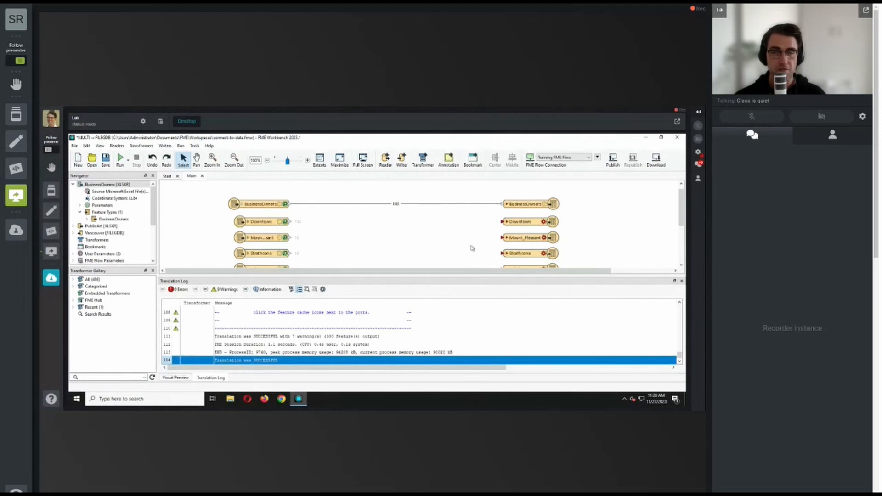
- Rename the Downtown writer feature type to PublicArt and set its geometry to geodb_point
scroll(273, 225, "down", 1)
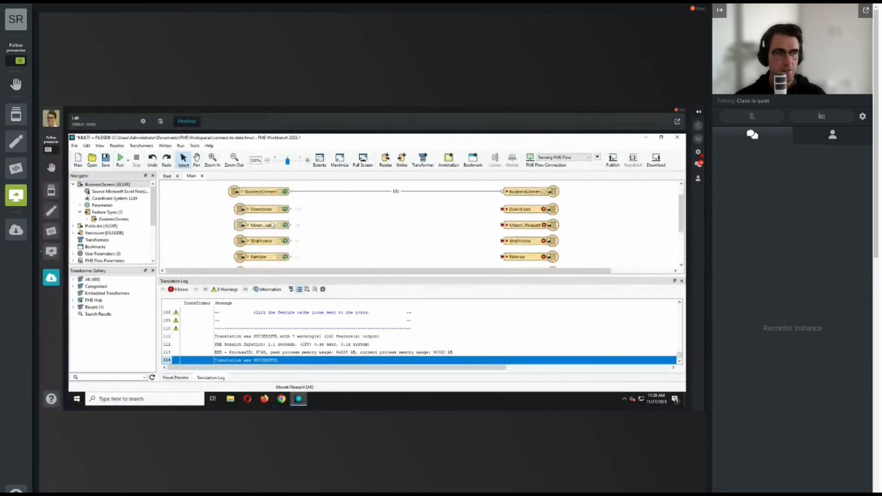
scroll(265, 248, "down", 2)
scroll(269, 241, "up", 3)
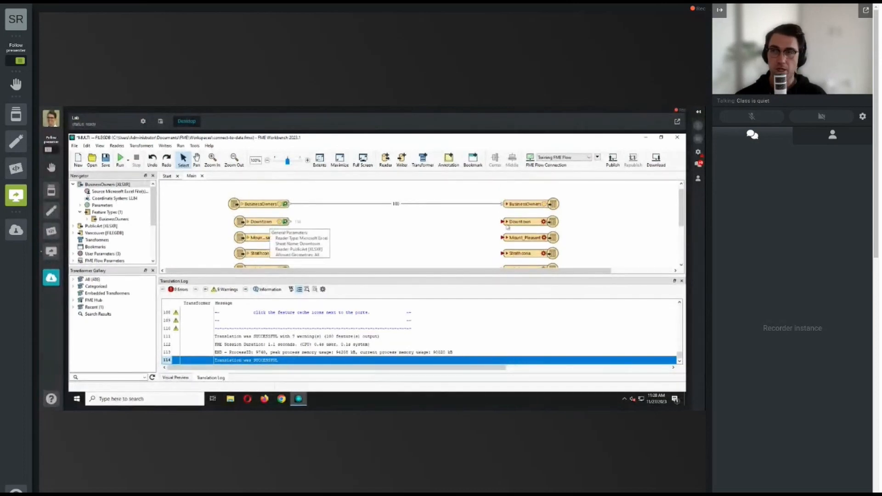
mouse_move(508, 226)
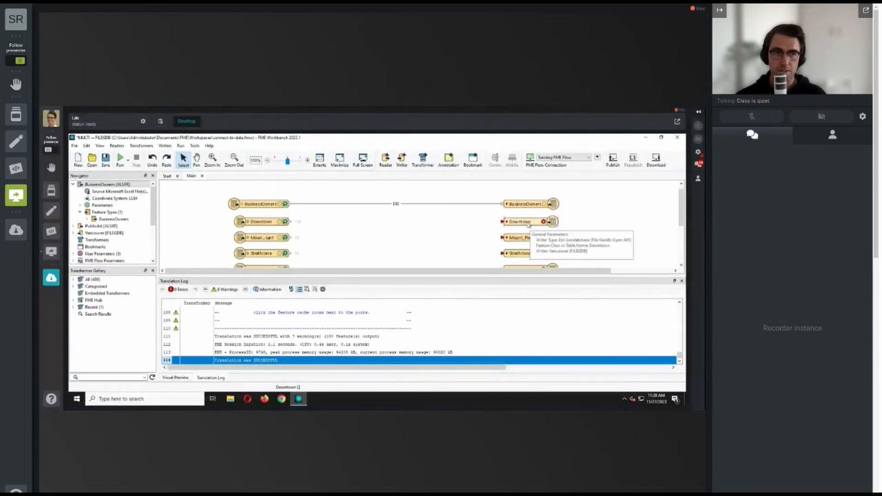
double_click(530, 222)
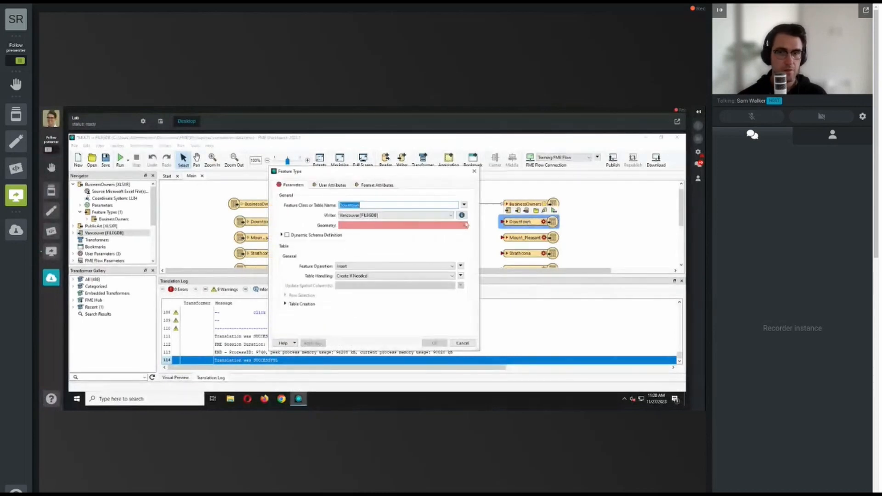
type("PublicArt")
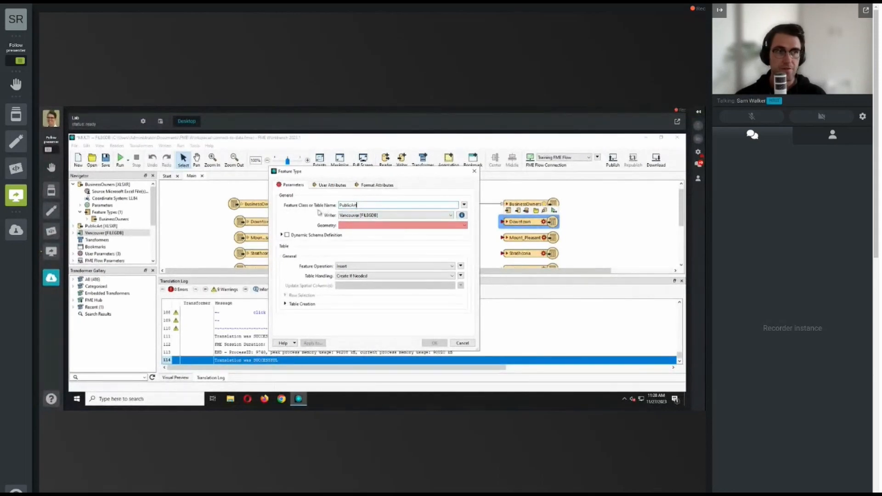
left_click(361, 225)
left_click(361, 247)
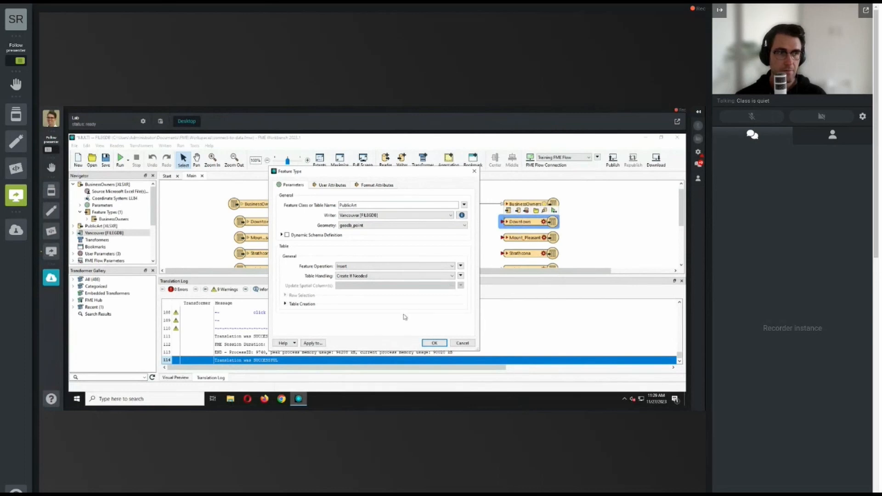
left_click(434, 343)
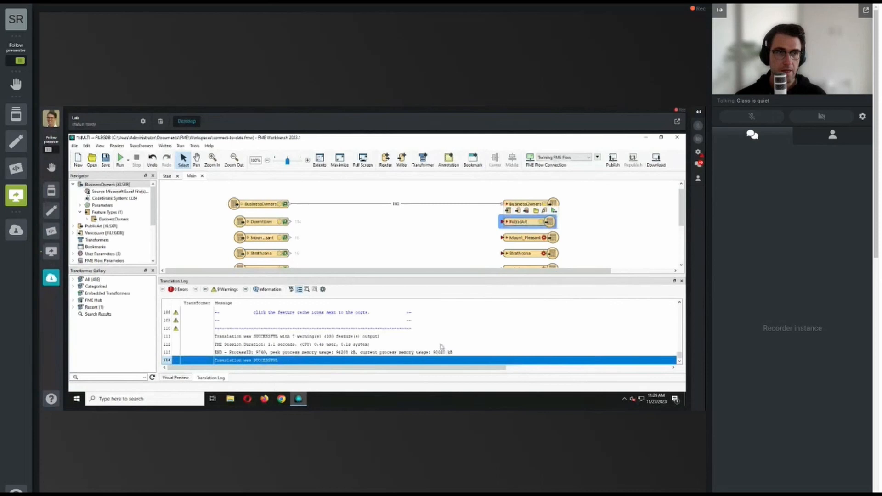
- Connect the Downtown, Mount Pleasant, Strathcona, Fairview, Kitsilano and West End readers to the PublicArt writer feature type, and save the workspace
scroll(435, 230, "down", 2)
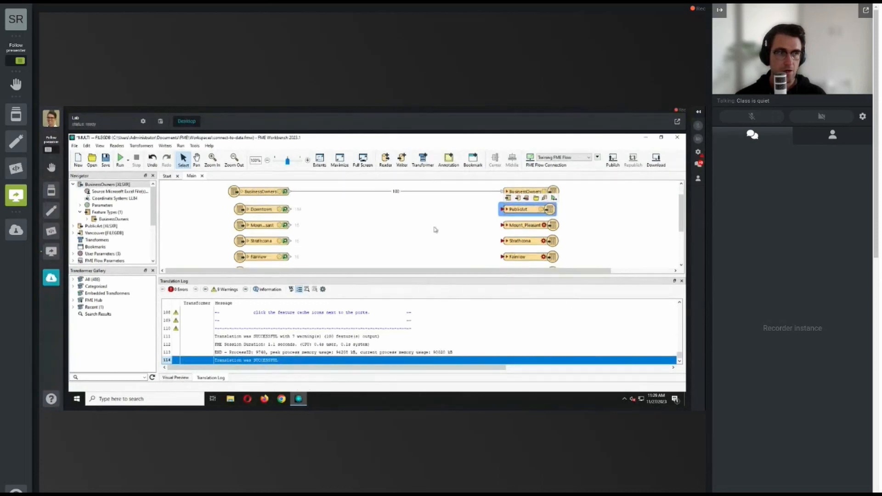
left_click_drag(292, 198, 503, 200)
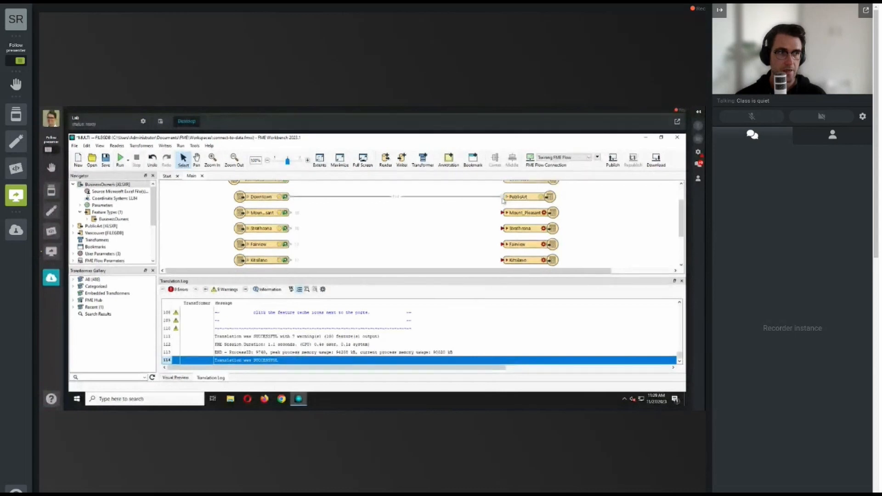
left_click_drag(290, 212, 503, 198)
left_click_drag(290, 228, 503, 198)
left_click_drag(291, 245, 503, 198)
left_click_drag(291, 261, 502, 198)
scroll(296, 270, "down", 1)
left_click_drag(290, 261, 502, 183)
scroll(351, 254, "down", 1)
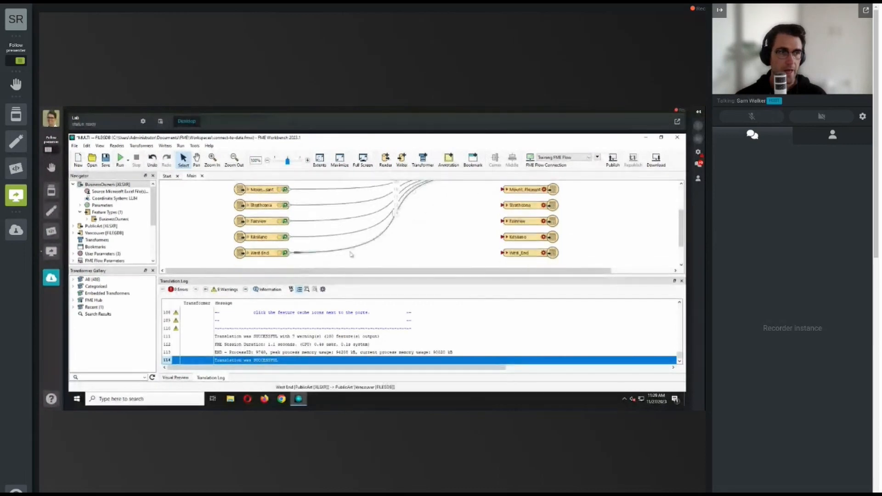
scroll(463, 242, "up", 1)
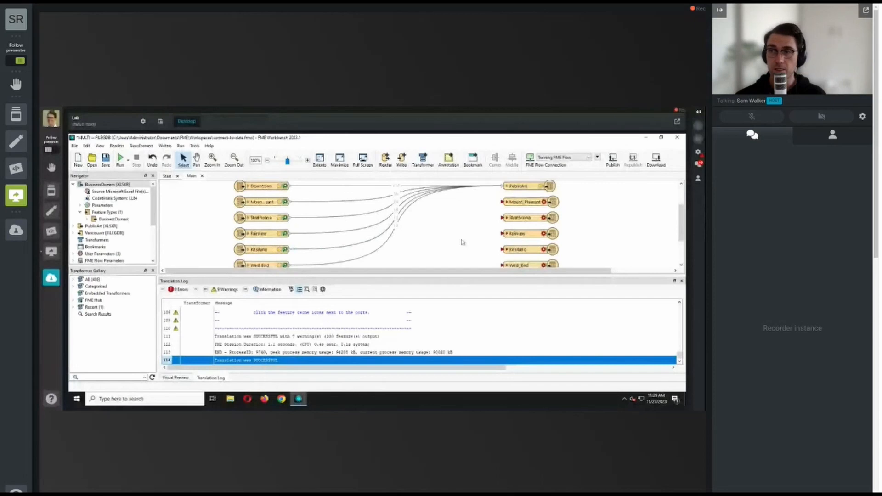
scroll(463, 242, "up", 2)
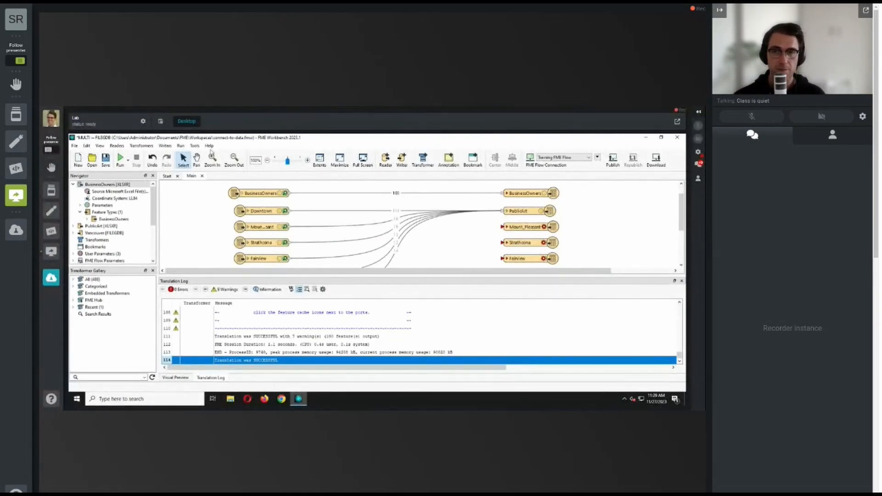
left_click(106, 160)
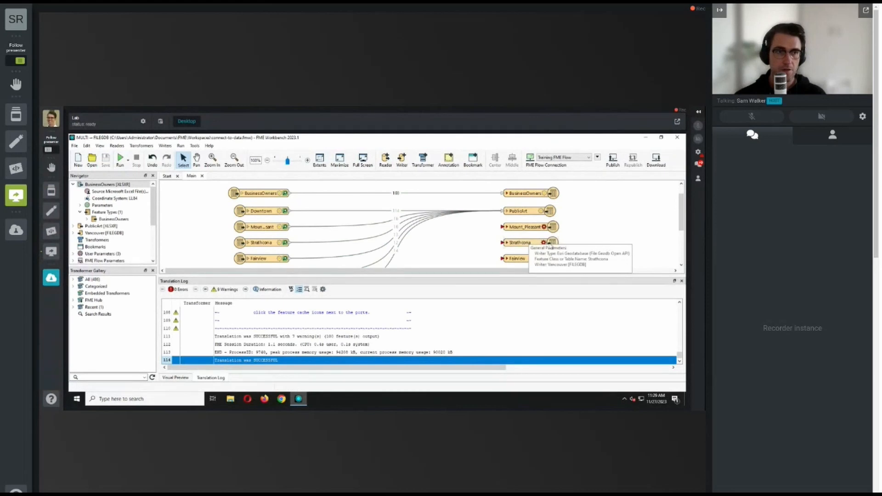
- Delete the unconnected Mount_Pleasant, Strathcona, Fairview, Kitsilano and West_End writer feature types
left_click_drag(490, 221, 582, 237)
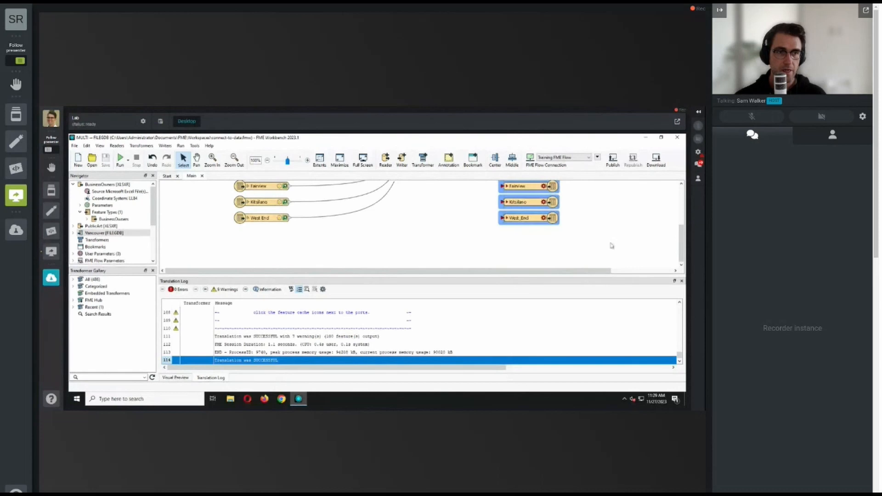
scroll(605, 241, "up", 1)
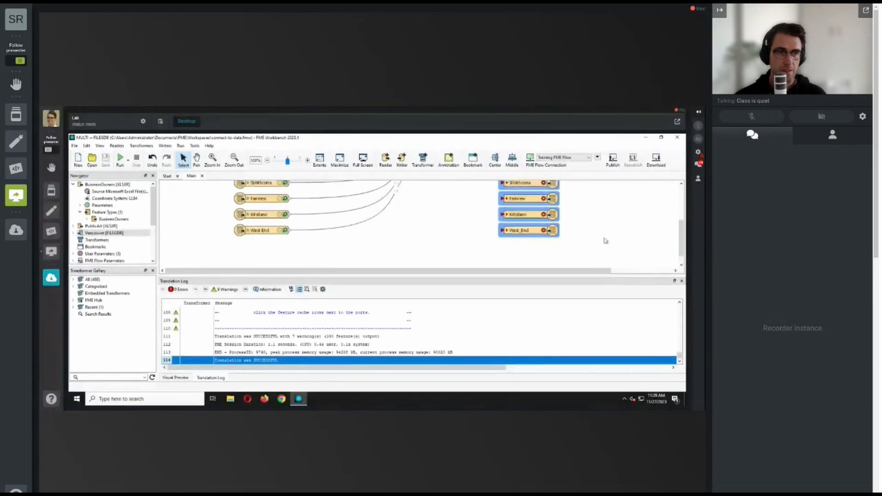
scroll(605, 241, "up", 5)
right_click(523, 228)
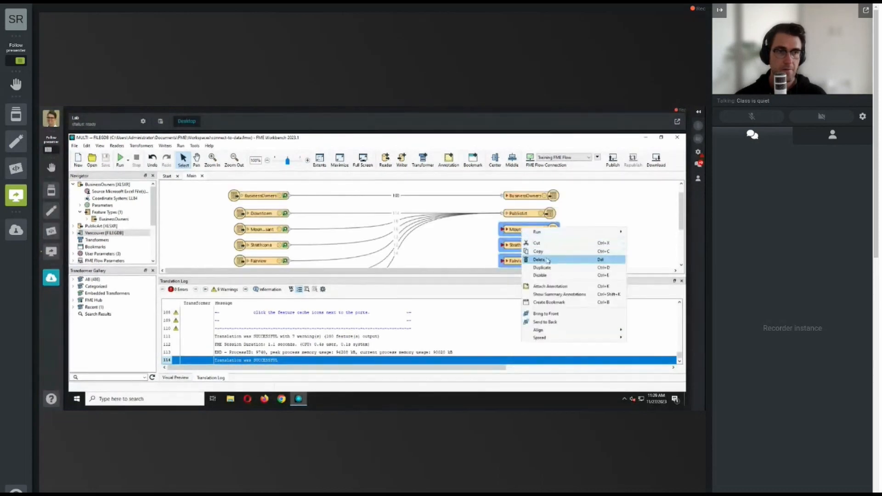
left_click(547, 260)
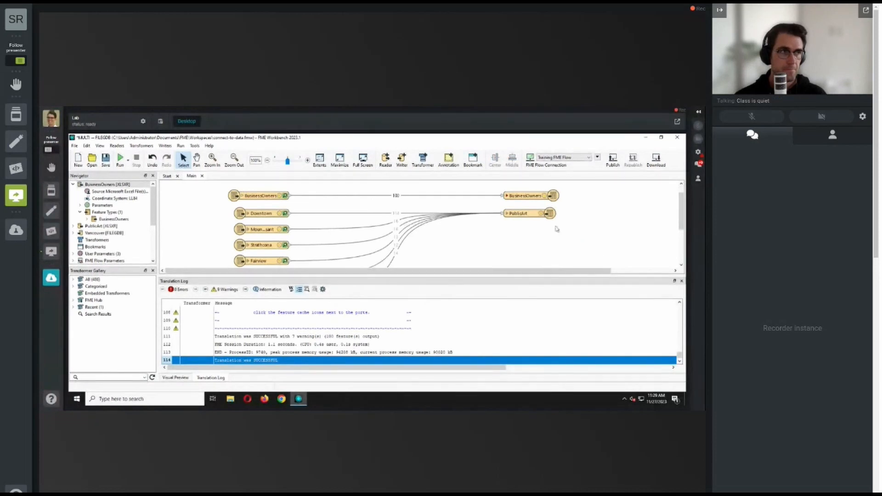
- Save the workspace and run the translation with the existing file geodatabase parameter value
left_click(109, 159)
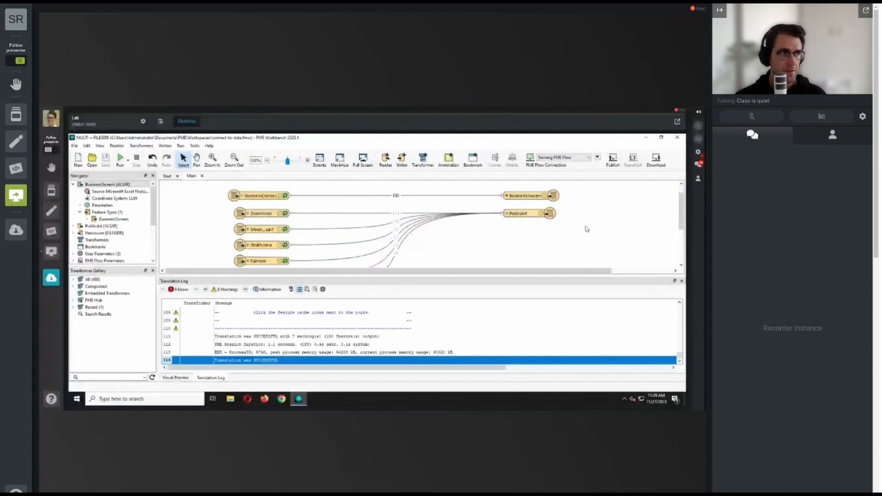
left_click(121, 159)
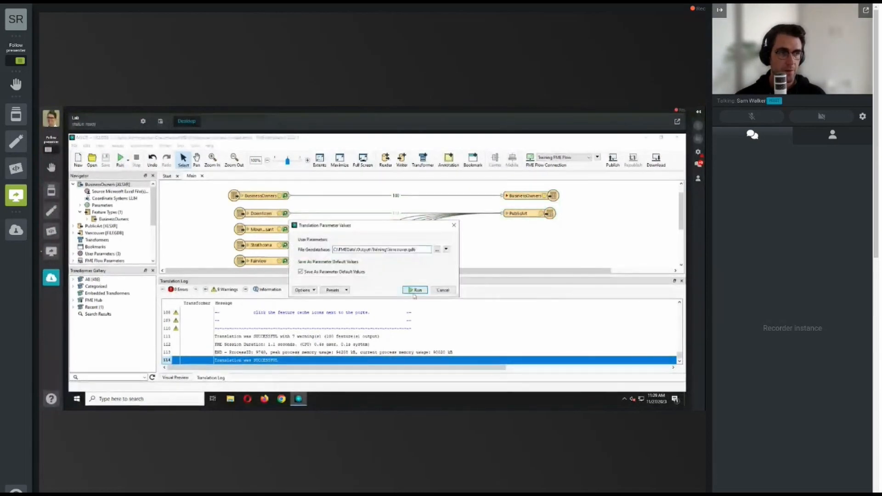
key("Return")
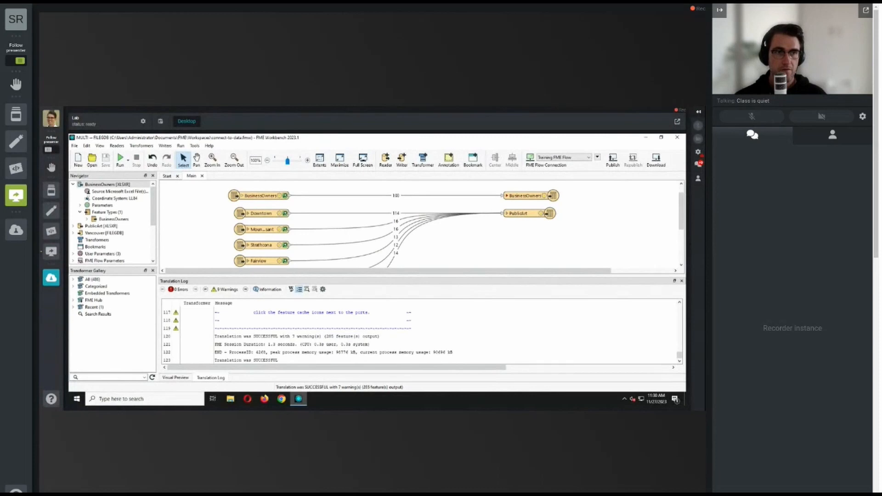
- Check the written geodatabase in the PublicArt writer's containing folder, and minimize the folder window
left_click(532, 213)
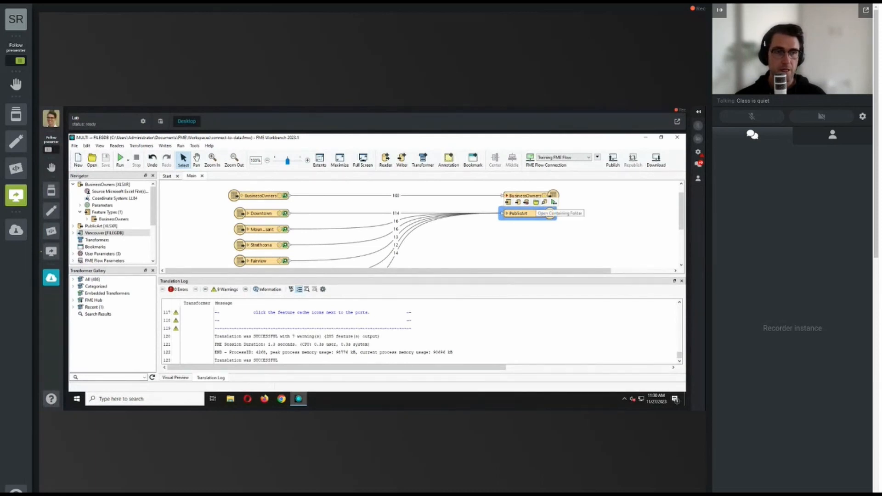
left_click(536, 203)
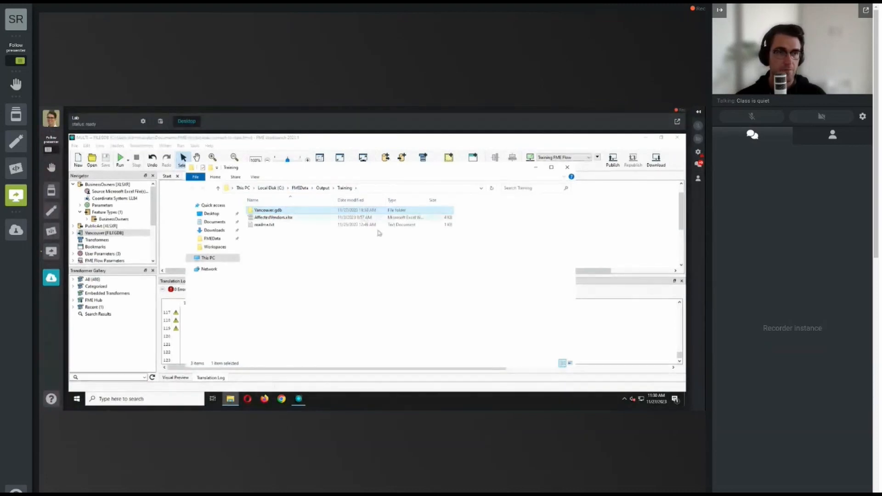
left_click(536, 167)
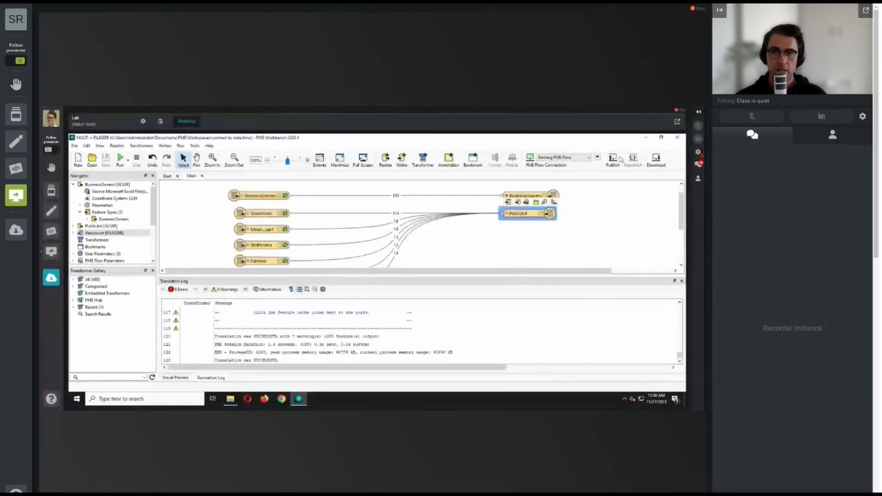